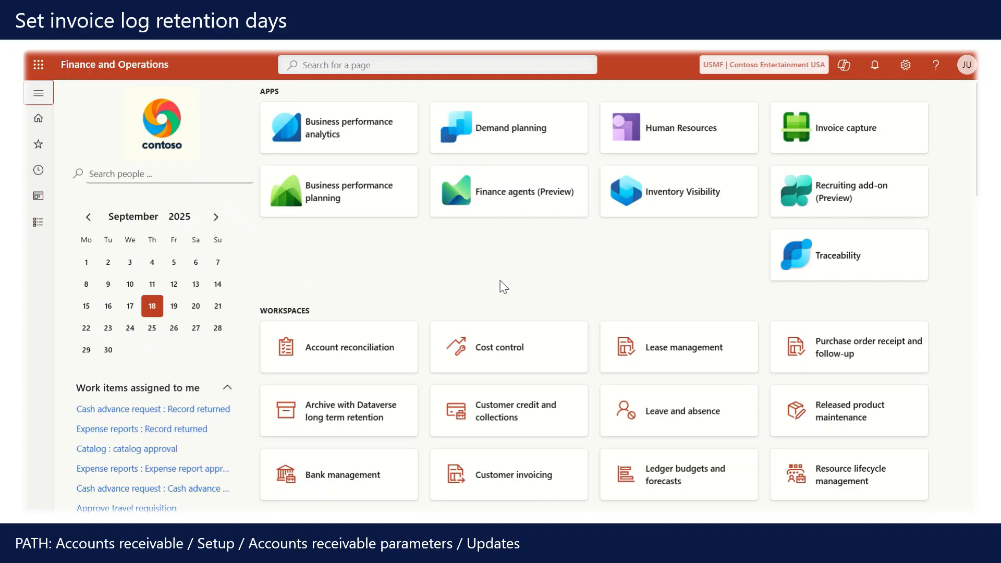
# Open the Updates section of the Accounts receivable parameters and browse its settings.
pyautogui.click(38, 223)
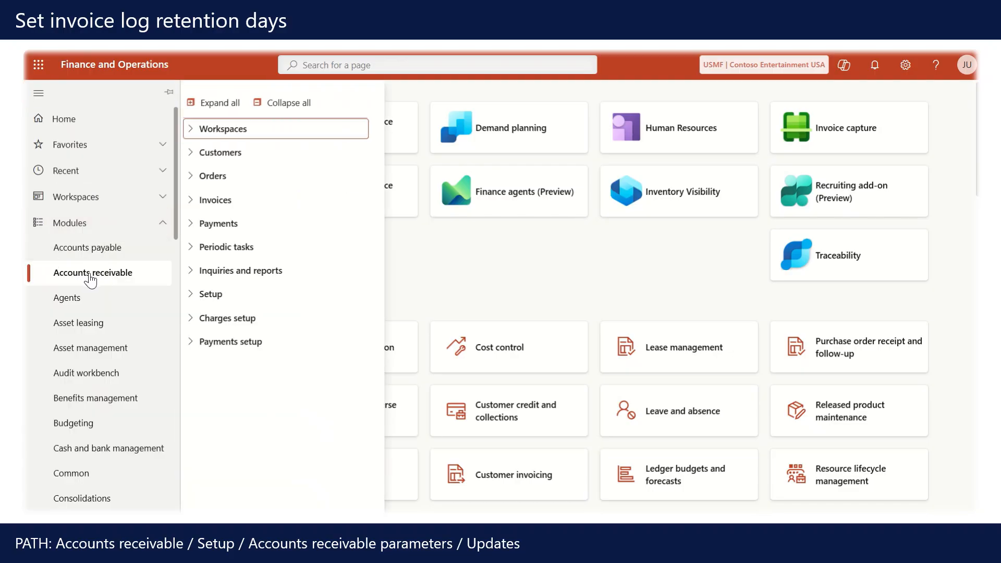
pyautogui.click(217, 294)
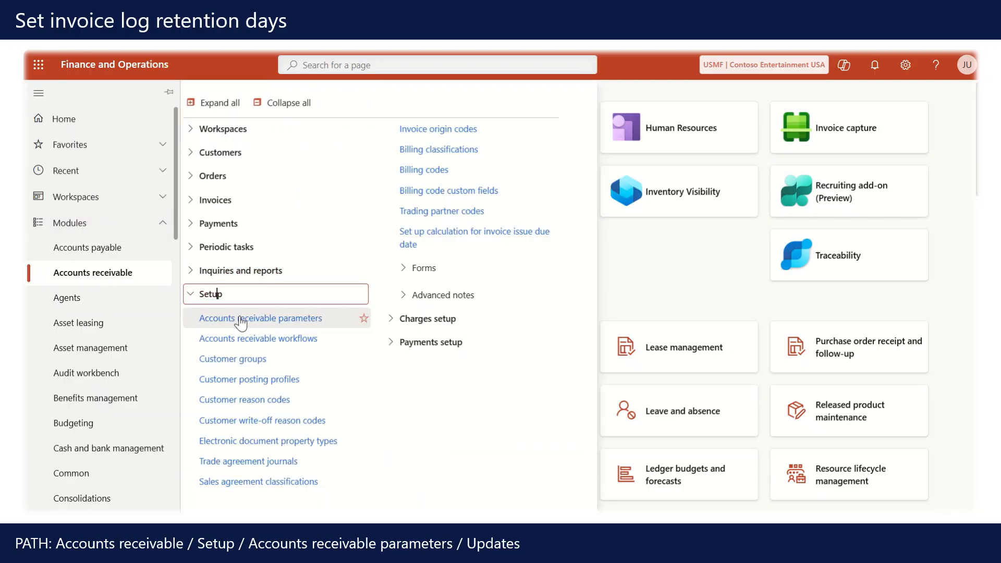
pyautogui.click(243, 321)
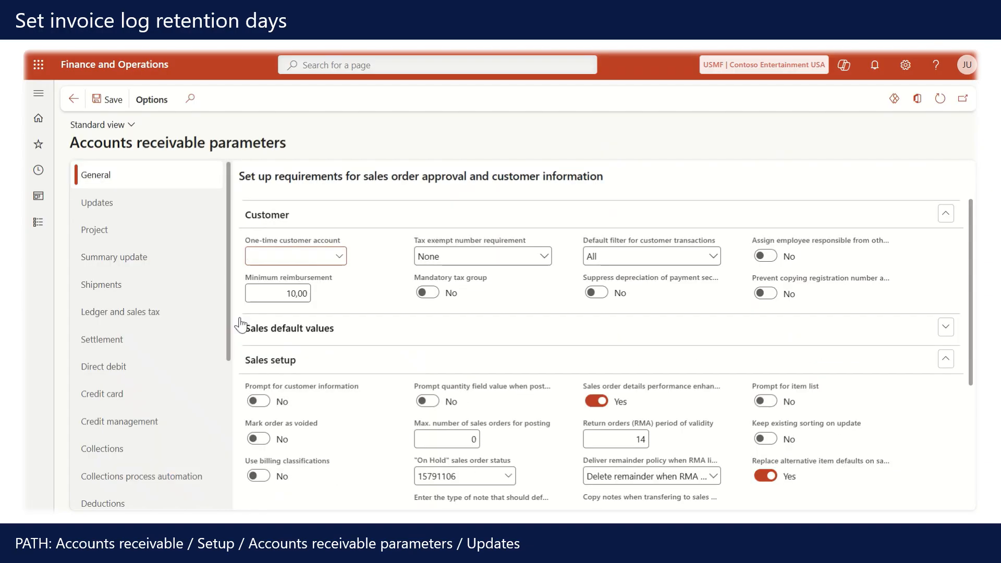
pyautogui.click(140, 208)
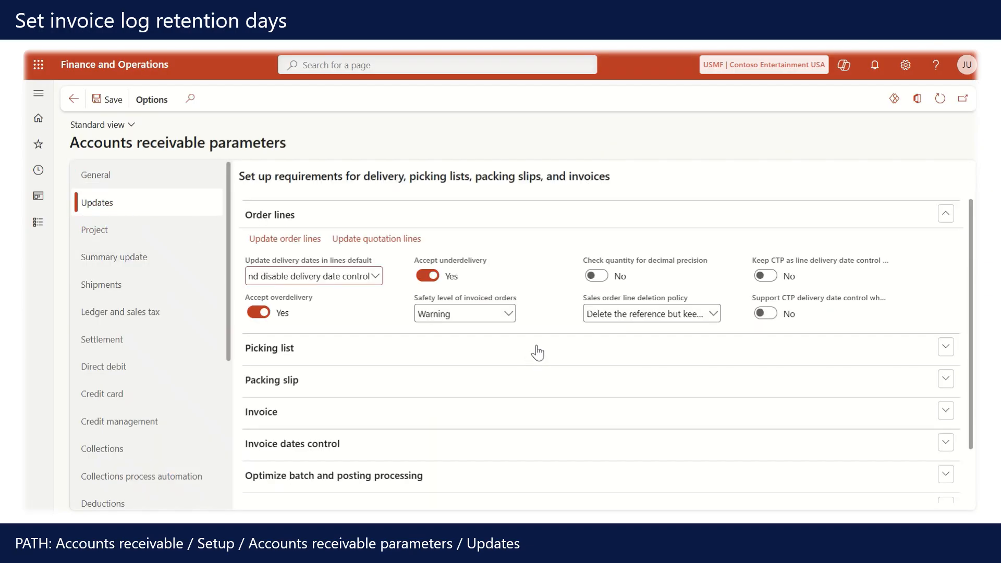
pyautogui.scroll(-1, 526, 370)
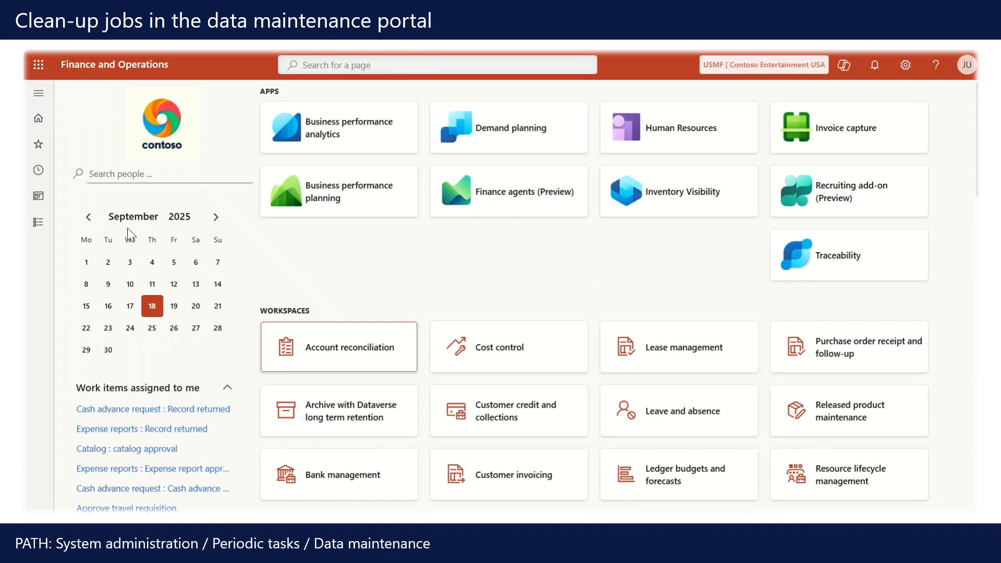
# Open the Data maintenance portal and review the clean-up actions listed under Performance.
pyautogui.click(28, 234)
pyautogui.scroll(-12, 120, 357)
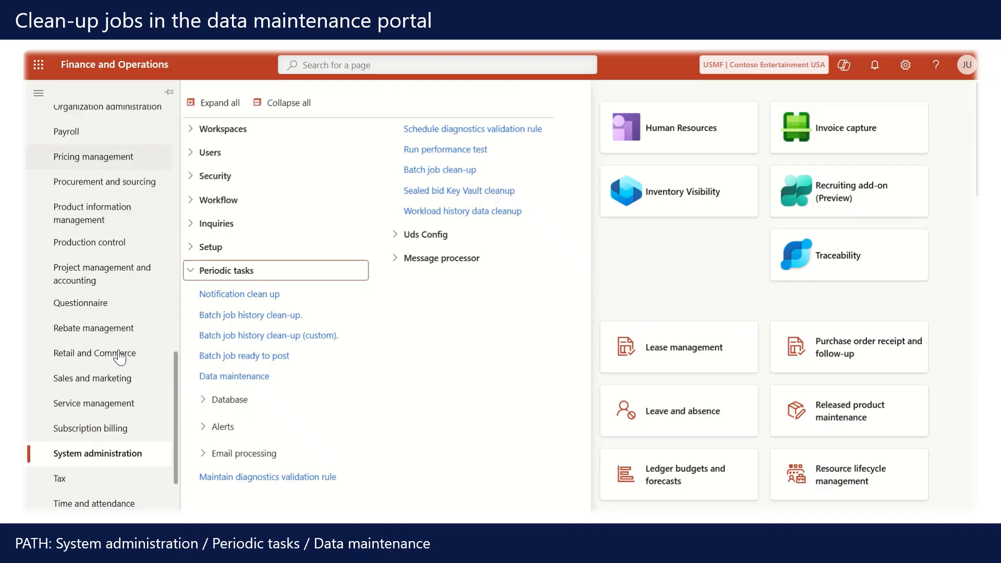
pyautogui.scroll(2, 109, 393)
pyautogui.scroll(-3, 107, 399)
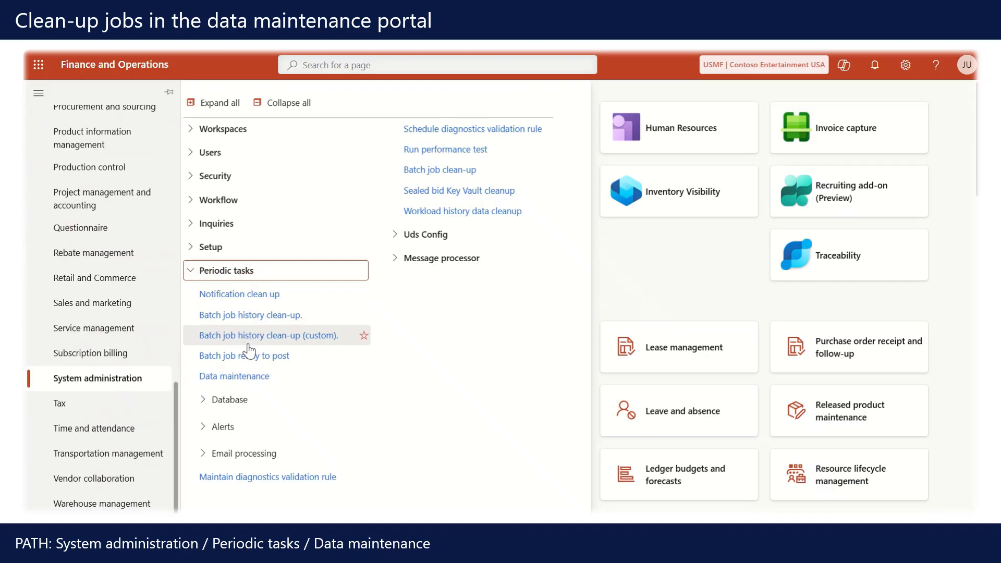
pyautogui.click(258, 377)
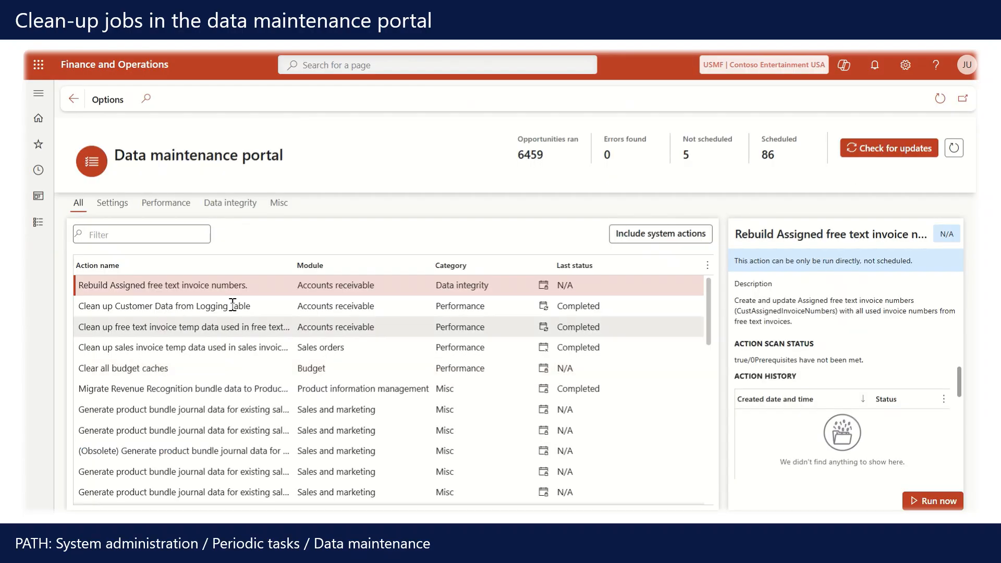
pyautogui.click(171, 208)
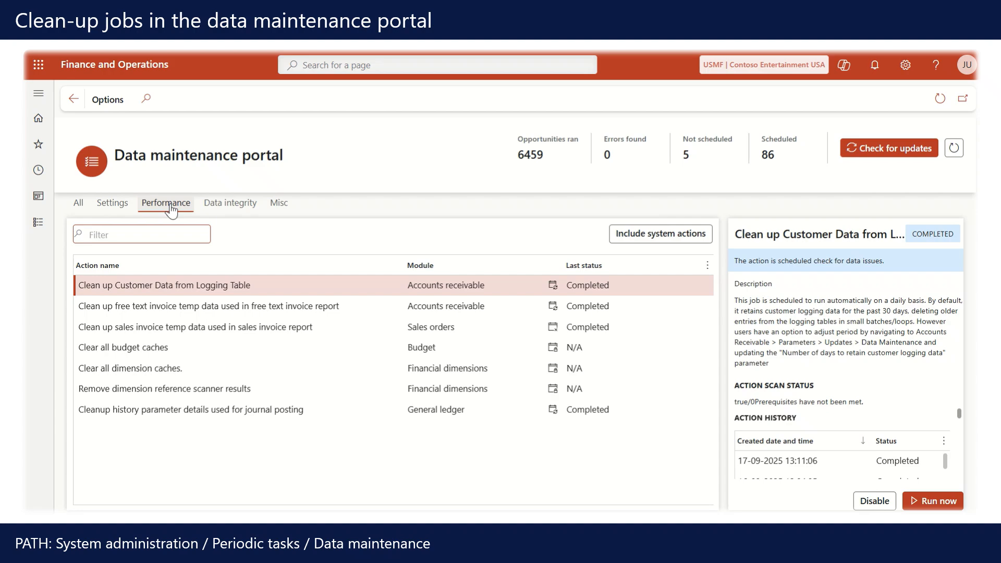
pyautogui.click(351, 307)
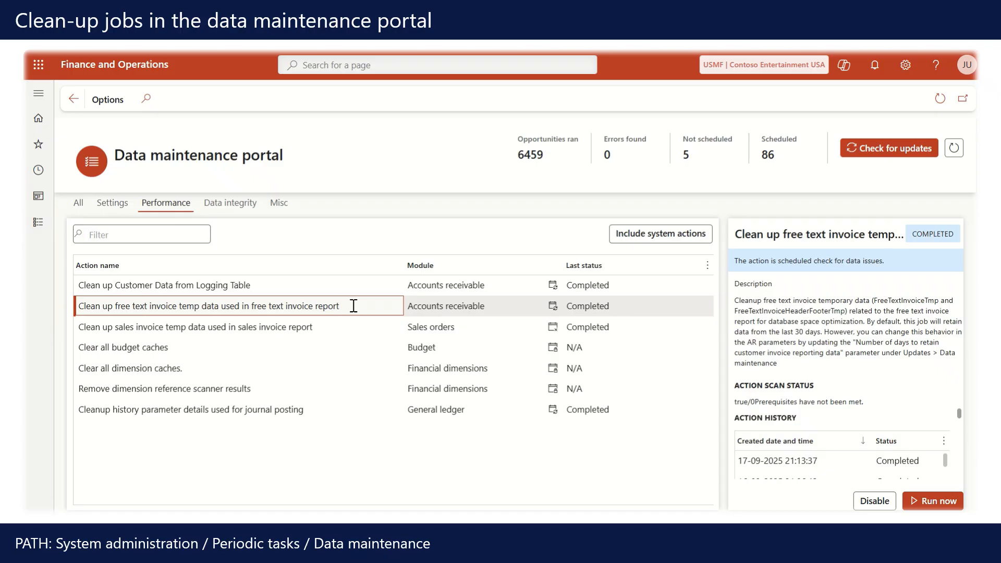
pyautogui.click(340, 329)
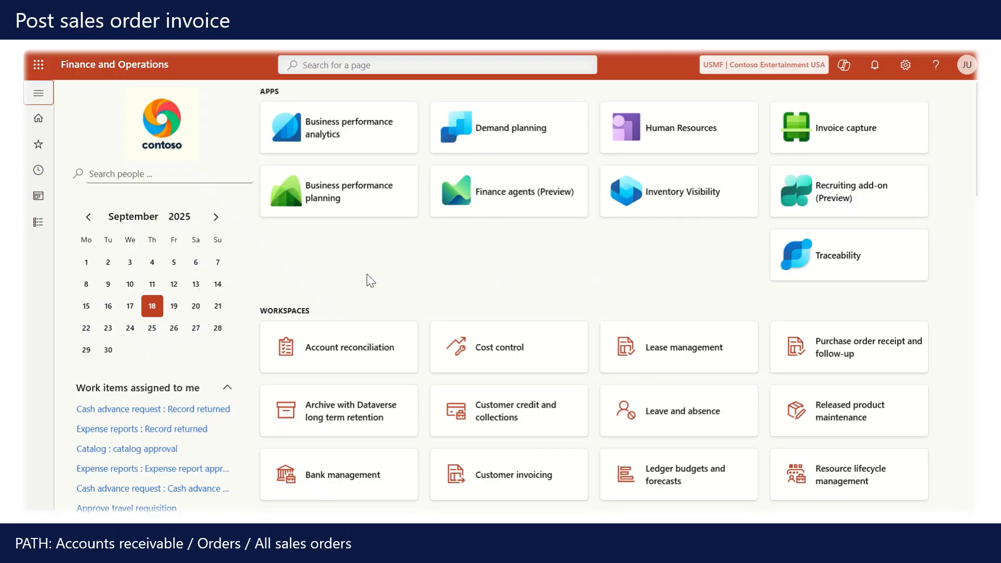
# Create a new sales order for customer account US-007 from All sales orders.
pyautogui.click(38, 223)
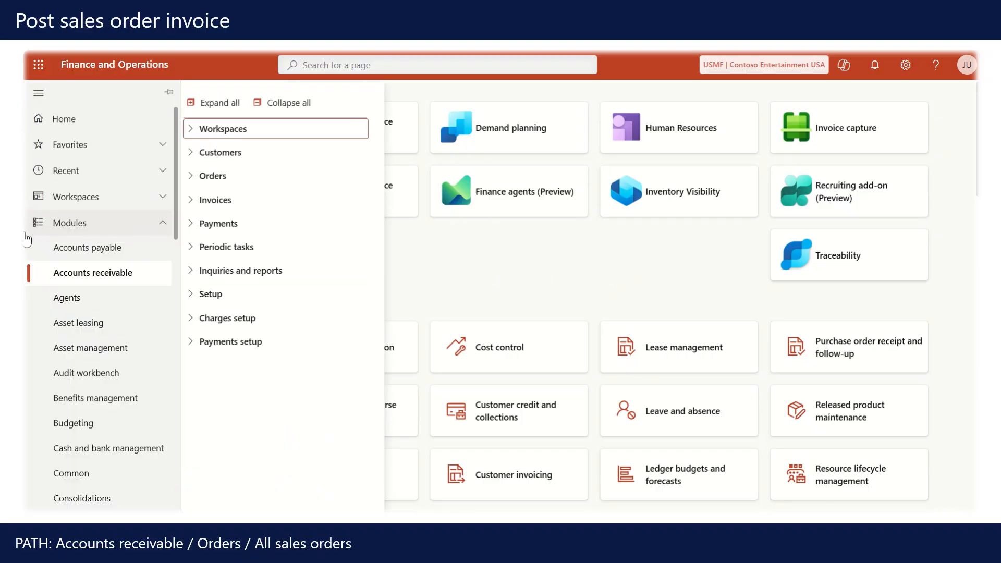
pyautogui.click(259, 184)
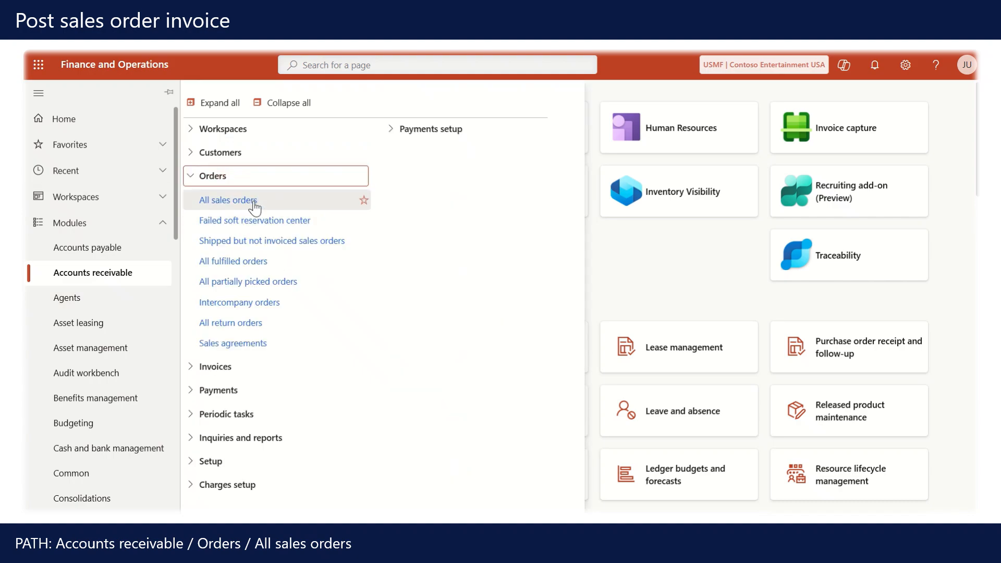
pyautogui.click(254, 207)
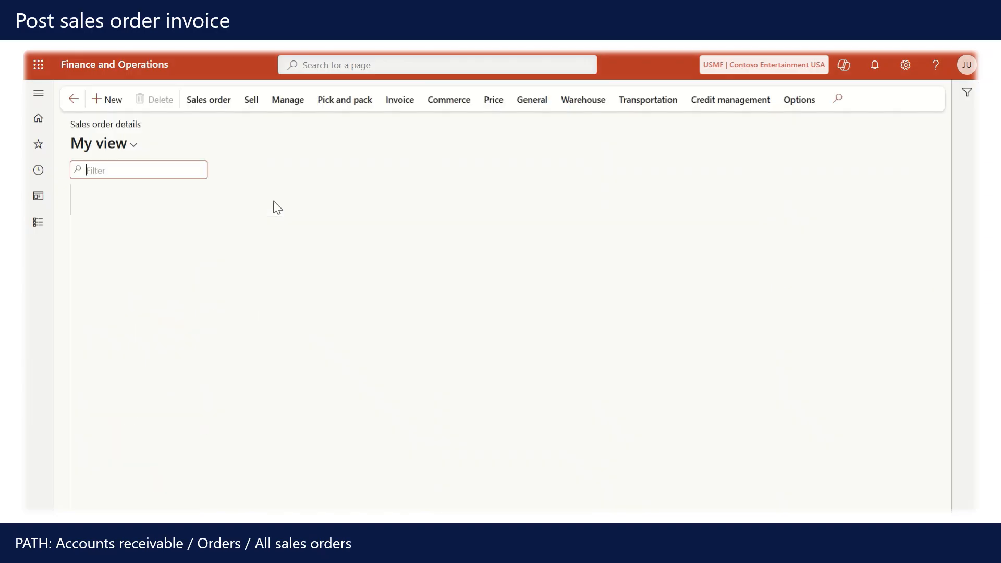
pyautogui.click(119, 104)
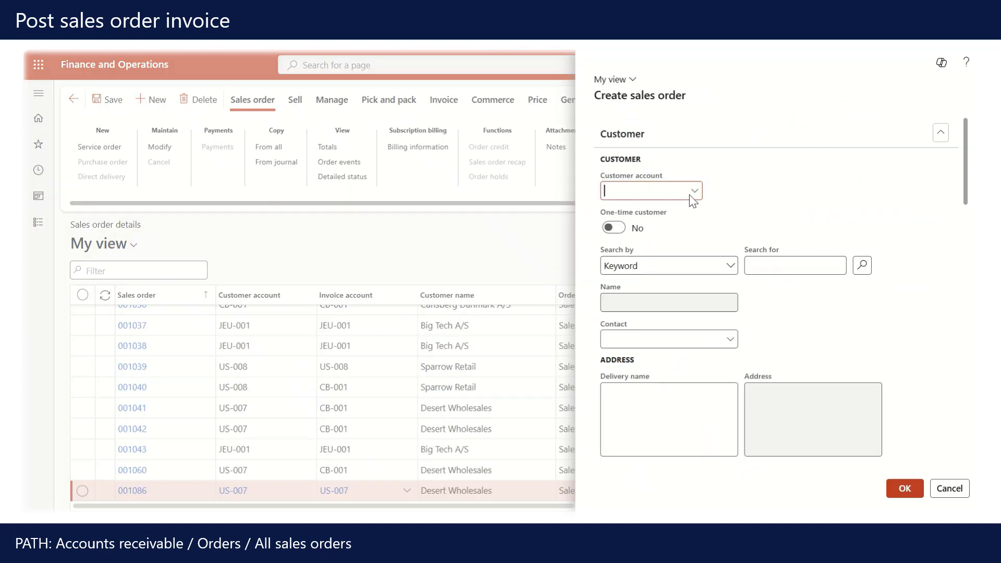
pyautogui.click(695, 192)
pyautogui.scroll(-3, 341, 290)
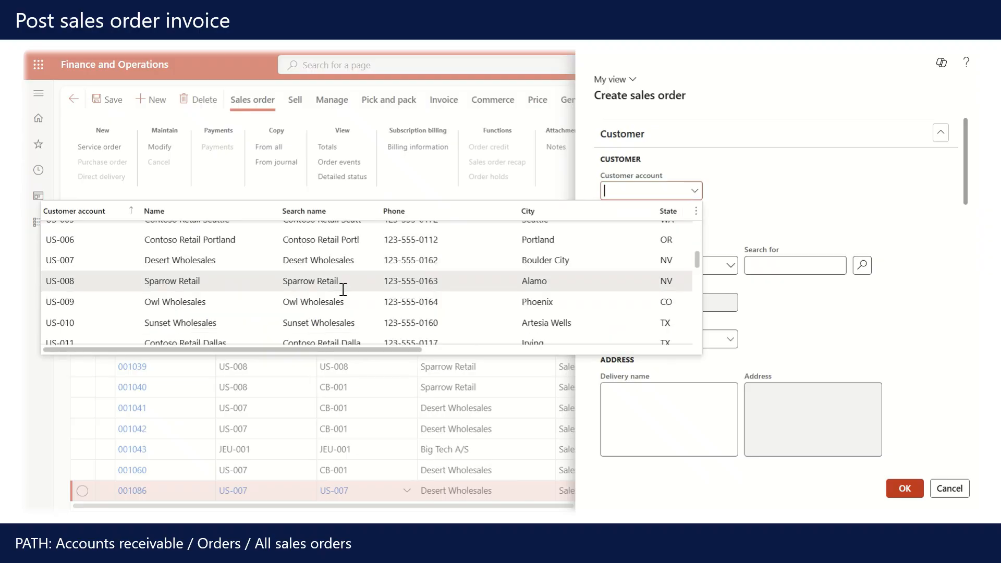
pyautogui.click(256, 262)
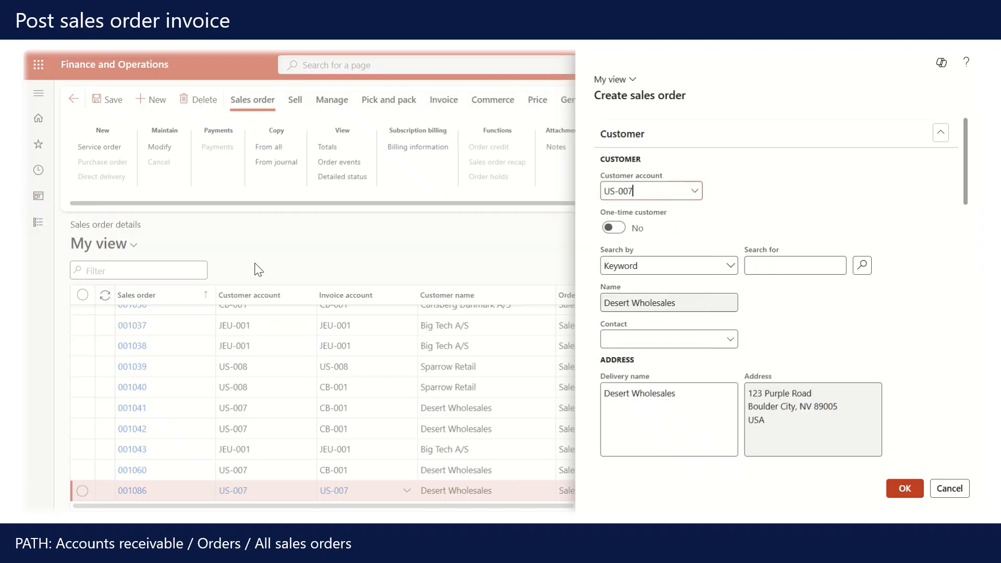
pyautogui.click(904, 489)
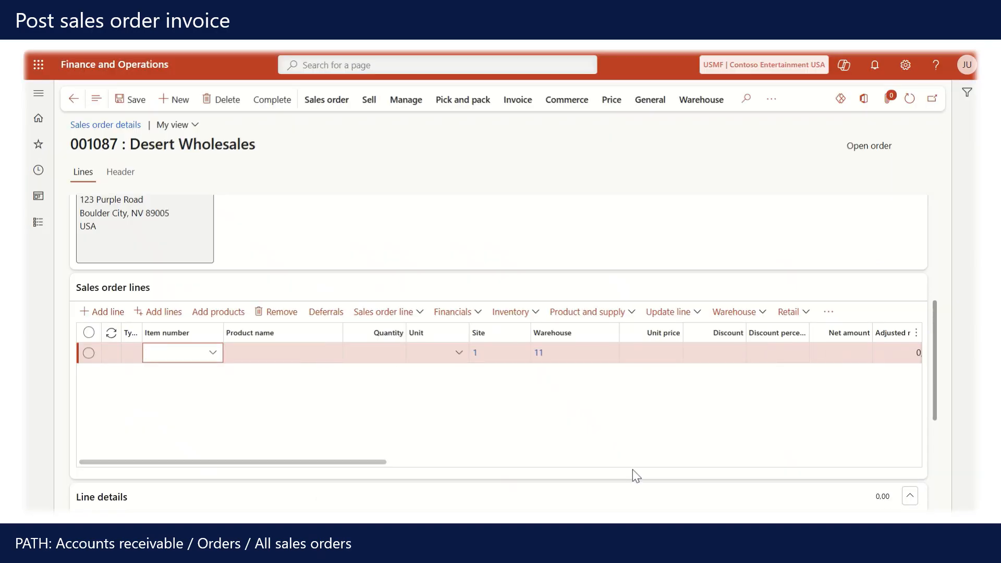
# Add an order line for item 1000, then complete and submit the sales order.
pyautogui.write('1000')
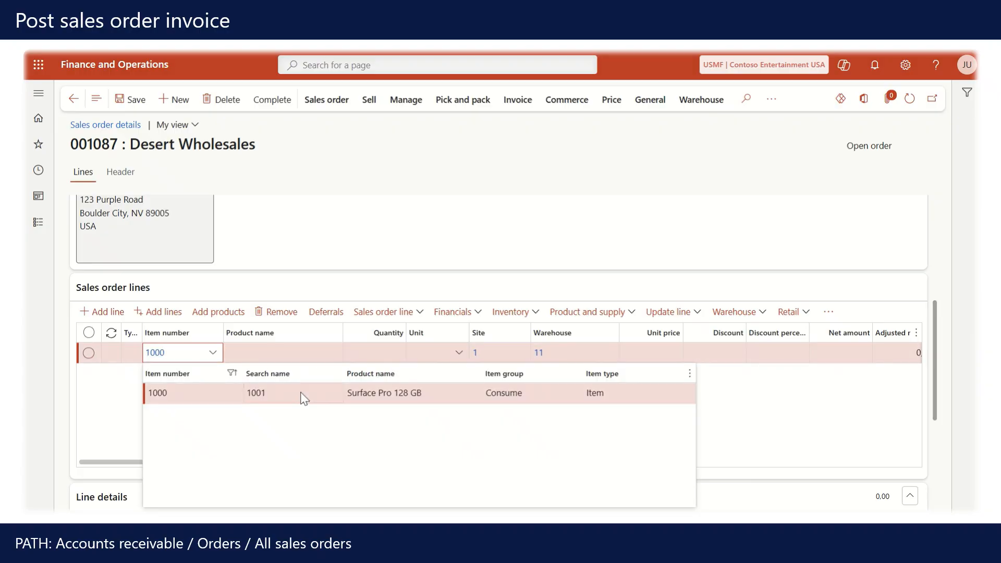
pyautogui.click(300, 392)
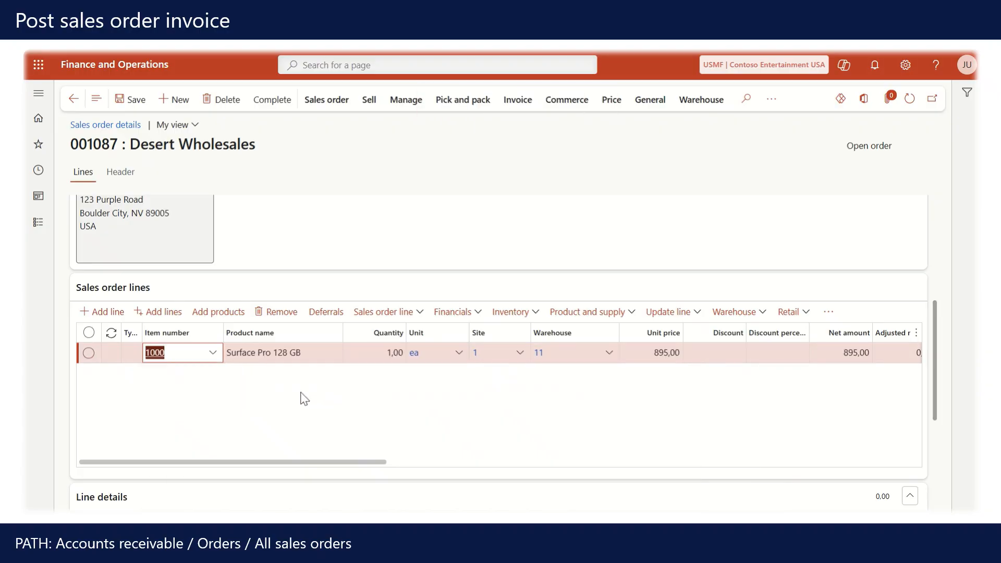
pyautogui.click(274, 101)
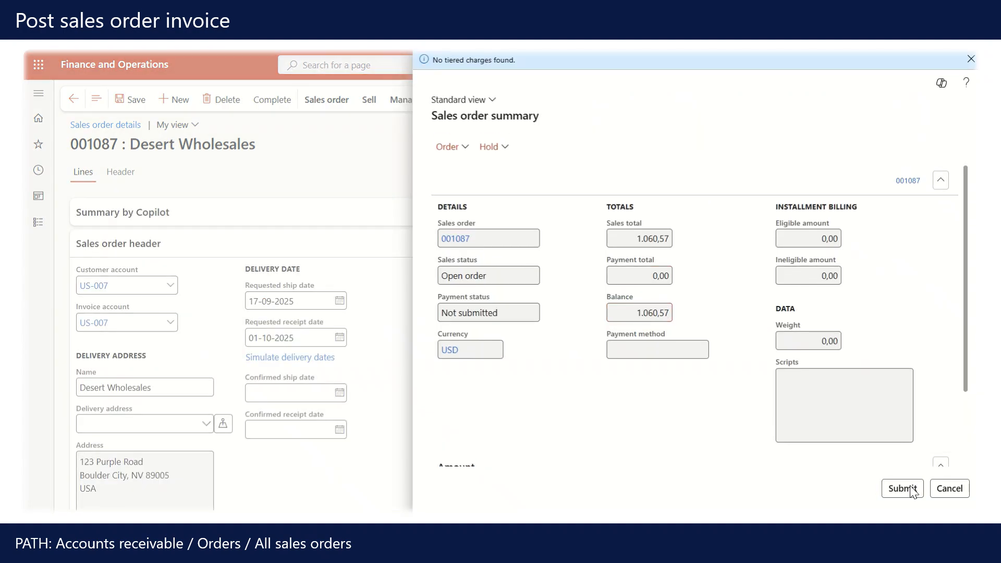
pyautogui.click(912, 490)
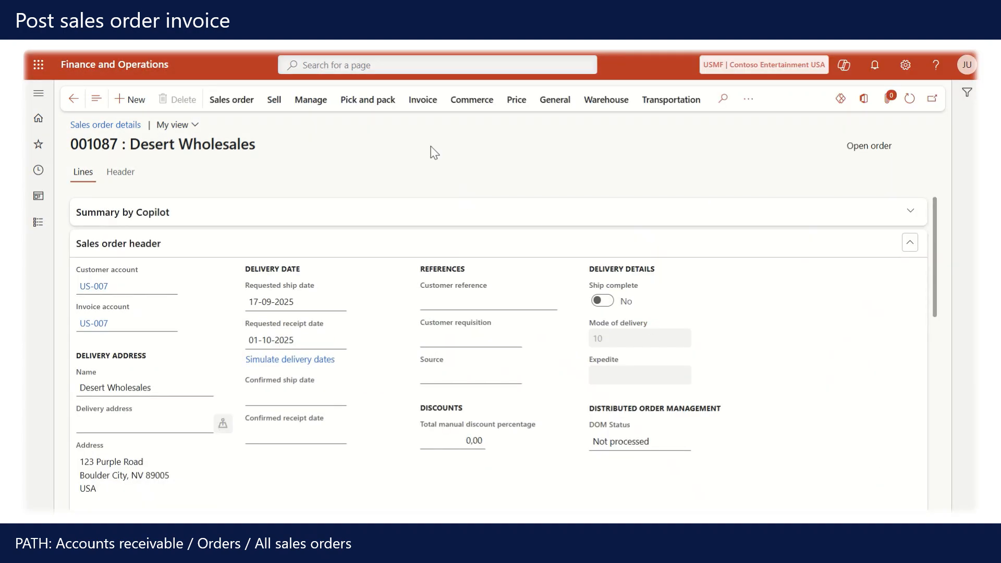
# Post the sales order invoice with the default posting parameters, continuing without printing.
pyautogui.click(422, 107)
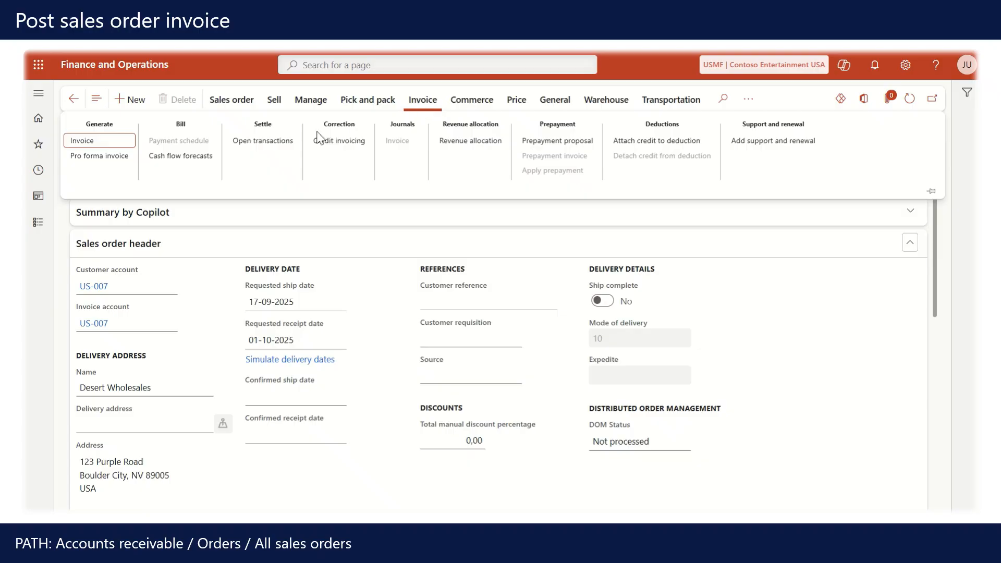
pyautogui.click(123, 143)
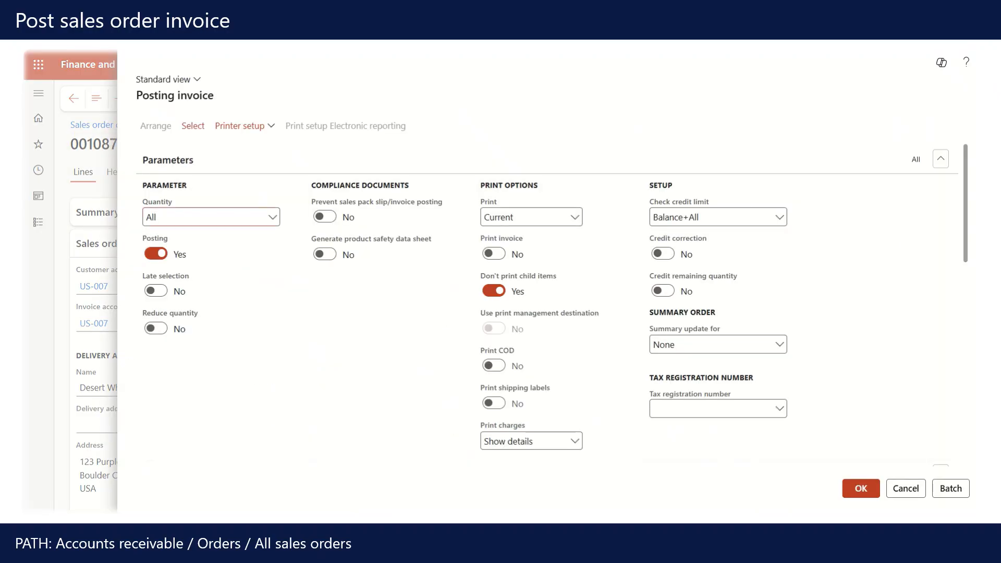
pyautogui.click(872, 498)
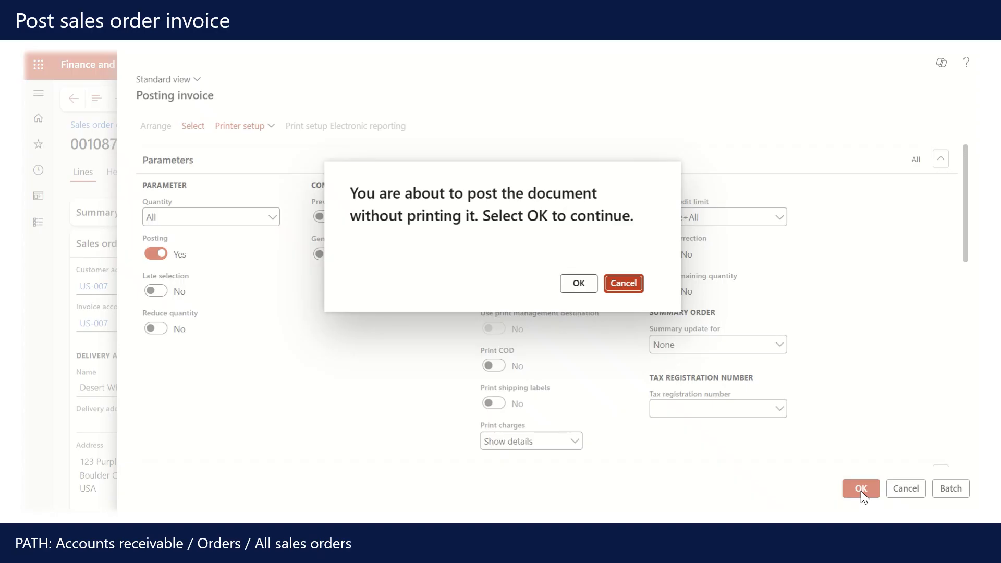
pyautogui.click(573, 279)
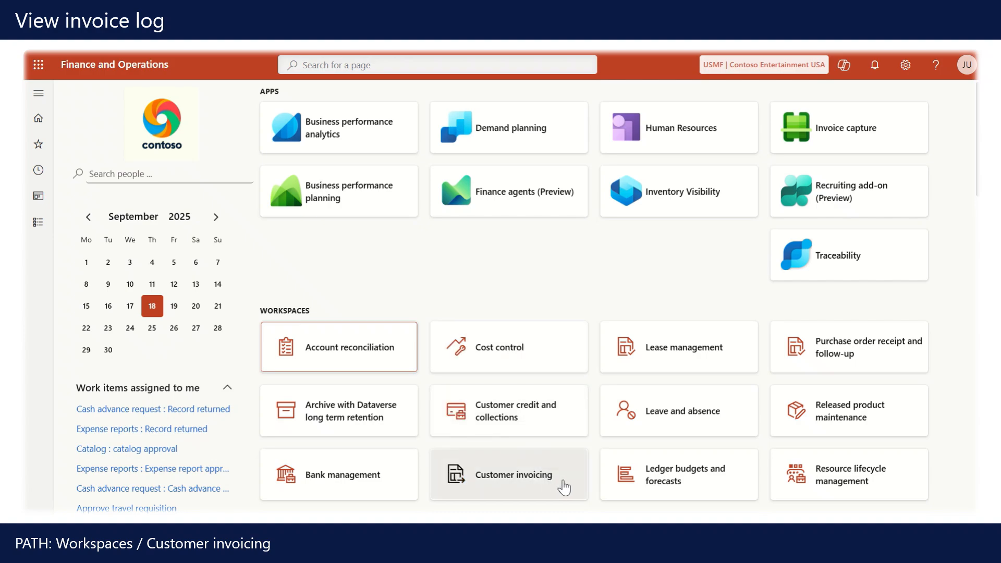
# Open the Customer invoicing workspace and review the sales orders posting history for 18-09-2025.
pyautogui.click(564, 488)
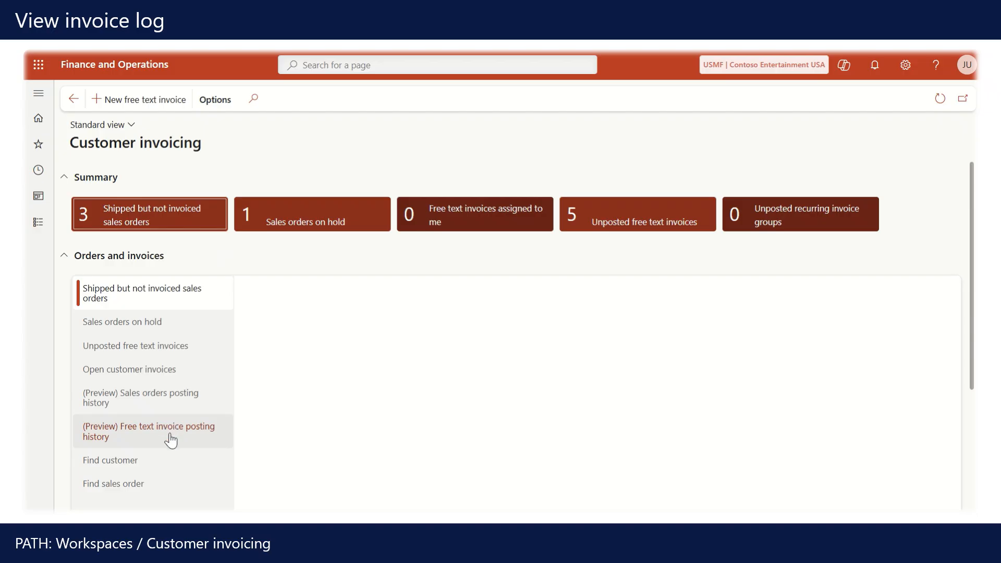
pyautogui.click(170, 404)
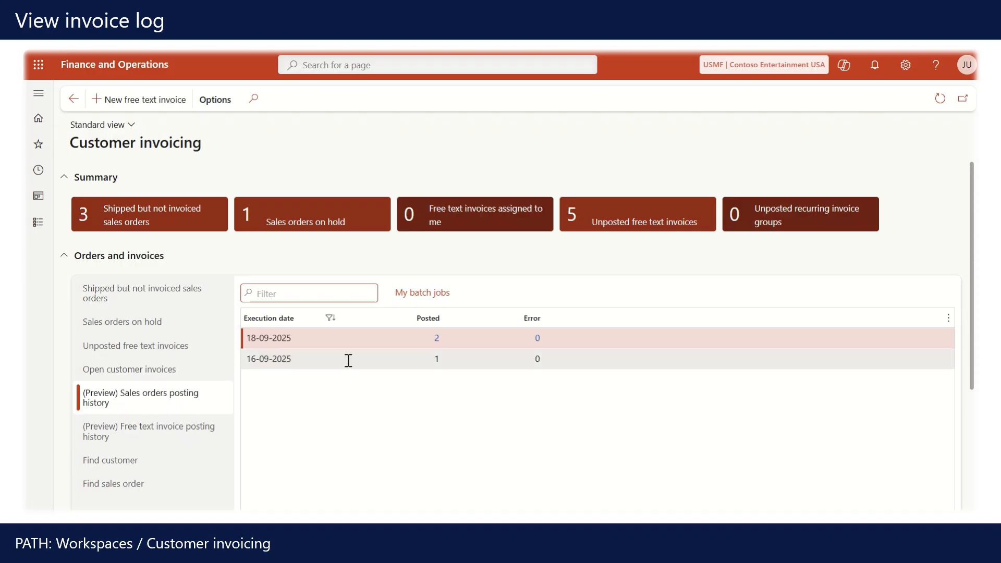
pyautogui.click(329, 360)
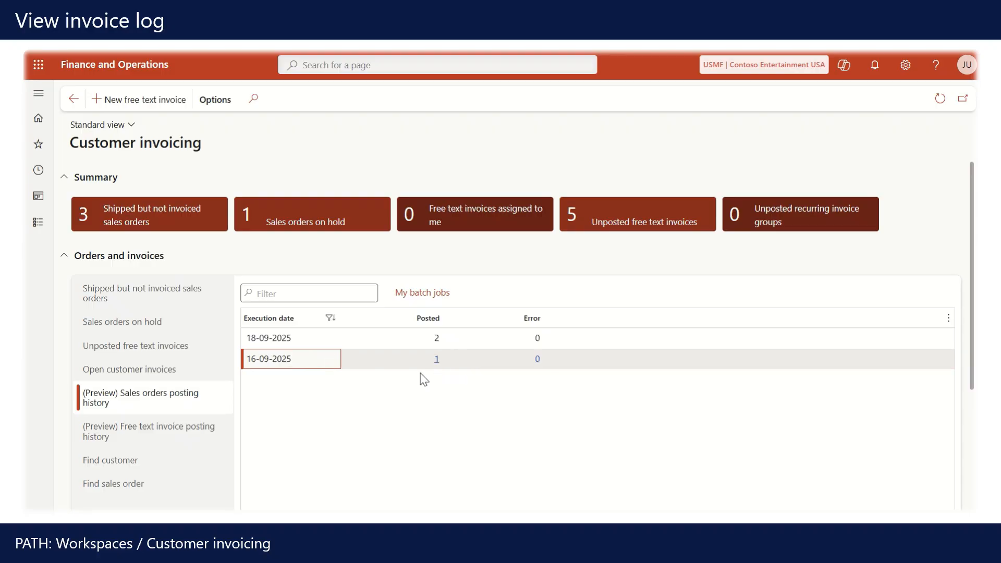
pyautogui.click(319, 340)
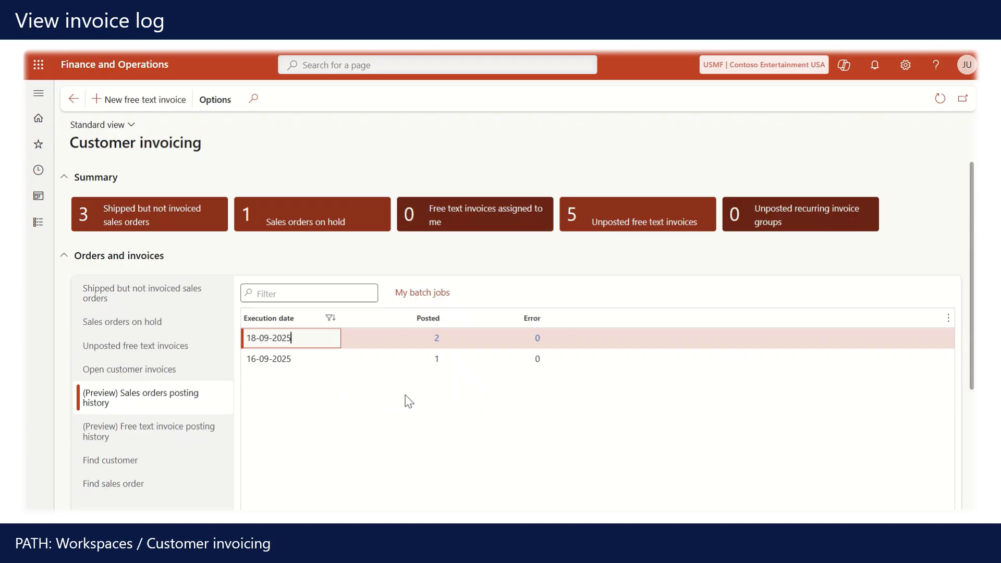
pyautogui.click(438, 344)
pyautogui.click(438, 341)
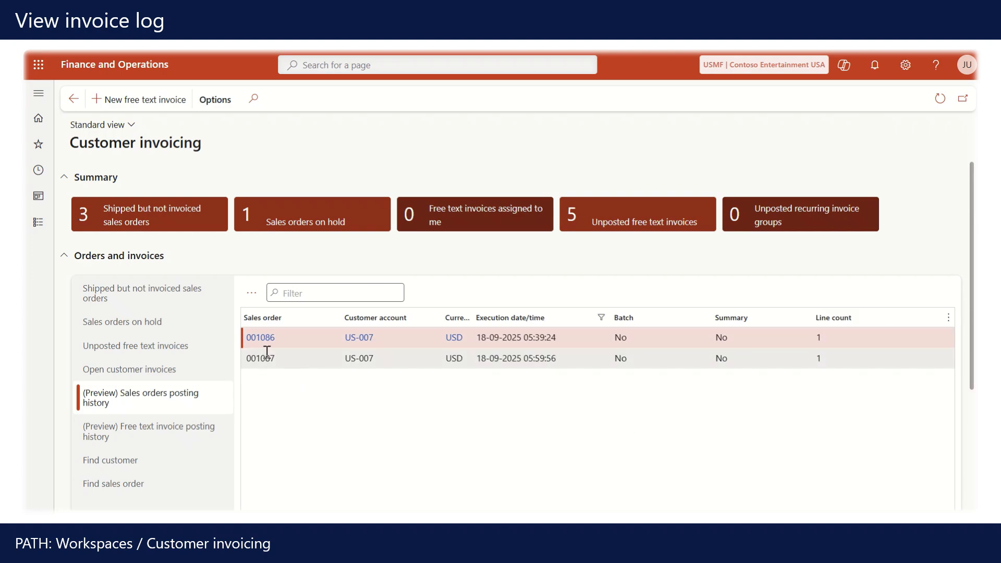
pyautogui.moveTo(266, 345)
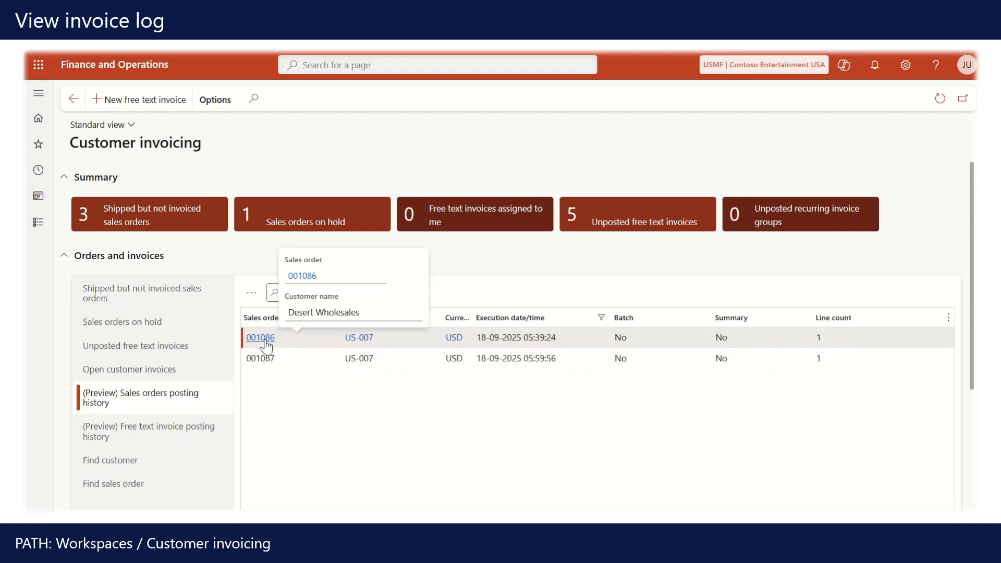